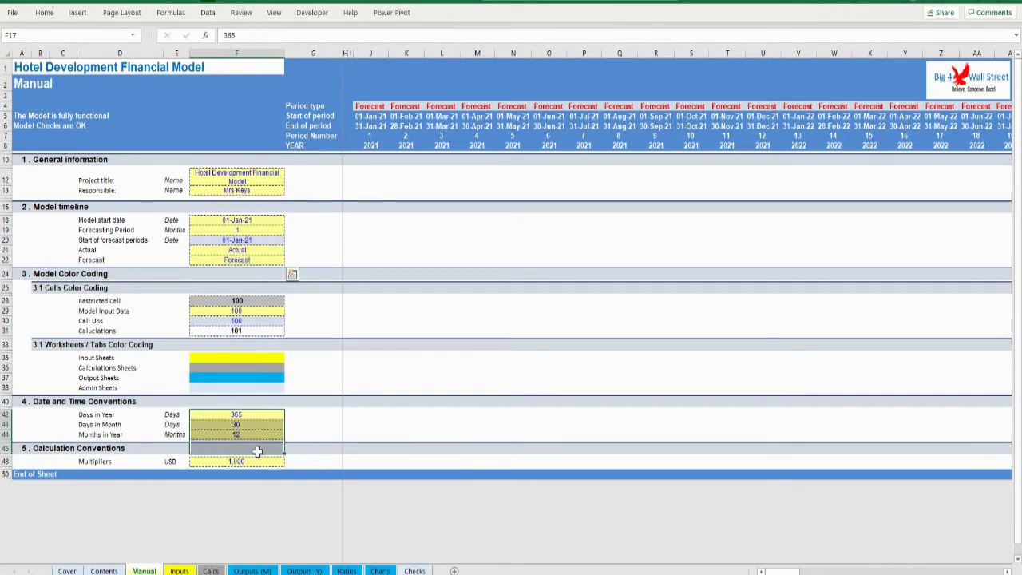
- Examine the calculation multiplier and the cell color coding for model input data, call ups and calculations on the Manual sheet
{"action": "key", "text": "ctrl+v"}
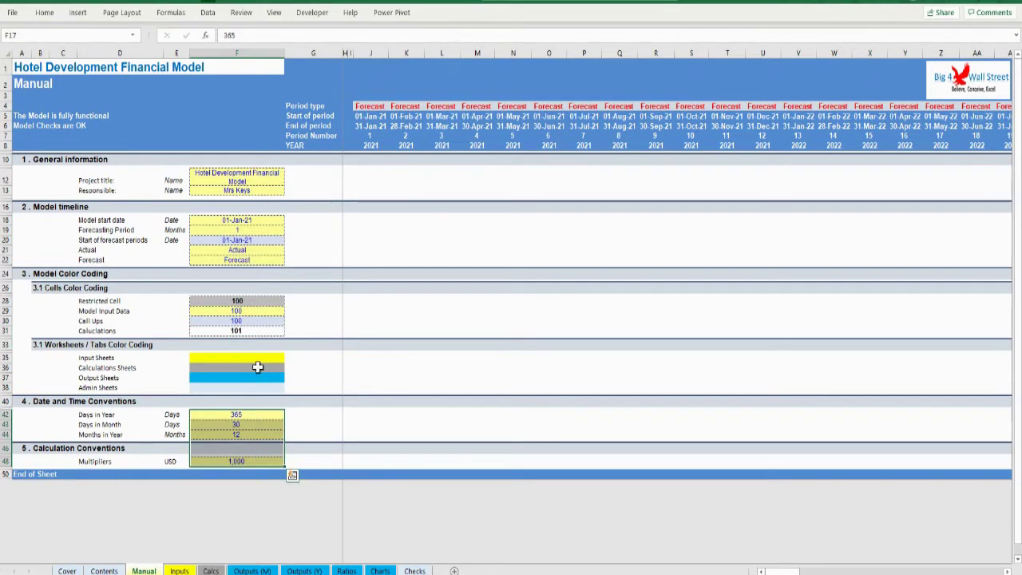
{"action": "left_click", "coordinate": [263, 313]}
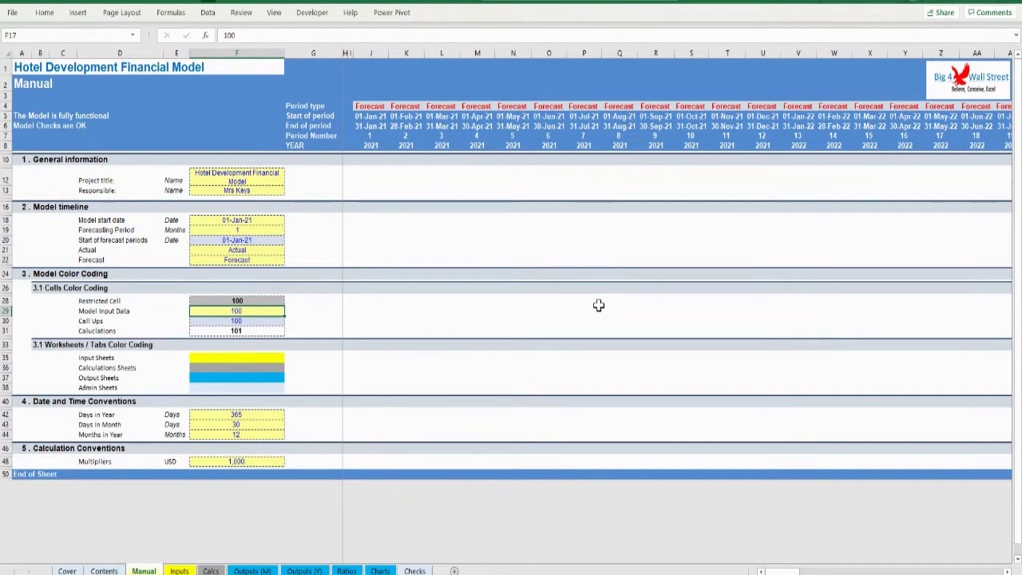
{"action": "key", "text": "Down"}
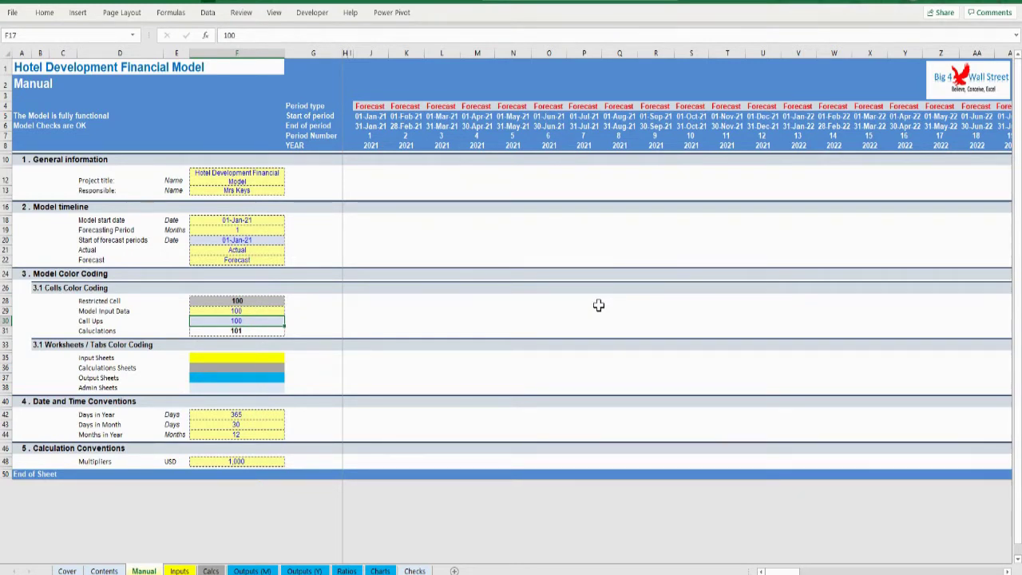
{"action": "key", "text": "Down"}
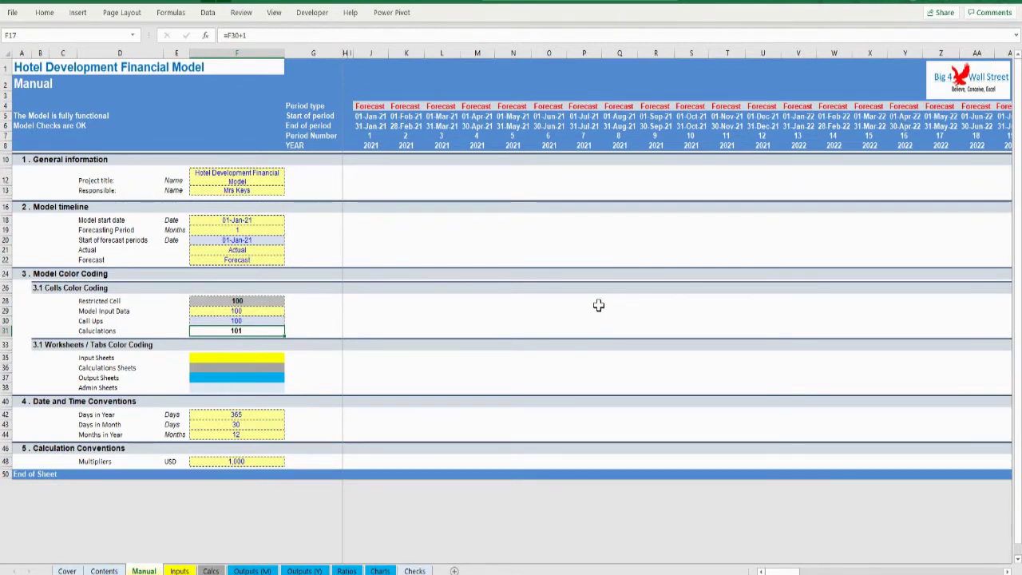
- Go through the worksheet color coding for input, calculations, output and admin sheets
{"action": "key", "text": "Down"}
{"action": "key", "text": "Down"}
{"action": "key", "text": "Down"}
{"action": "key", "text": "Down"}
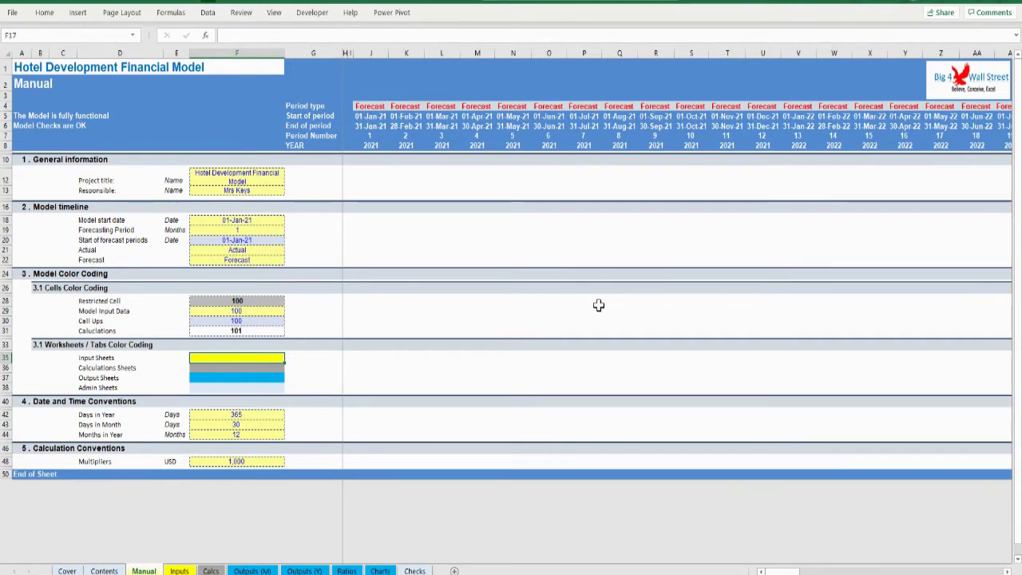
{"action": "key", "text": "Down"}
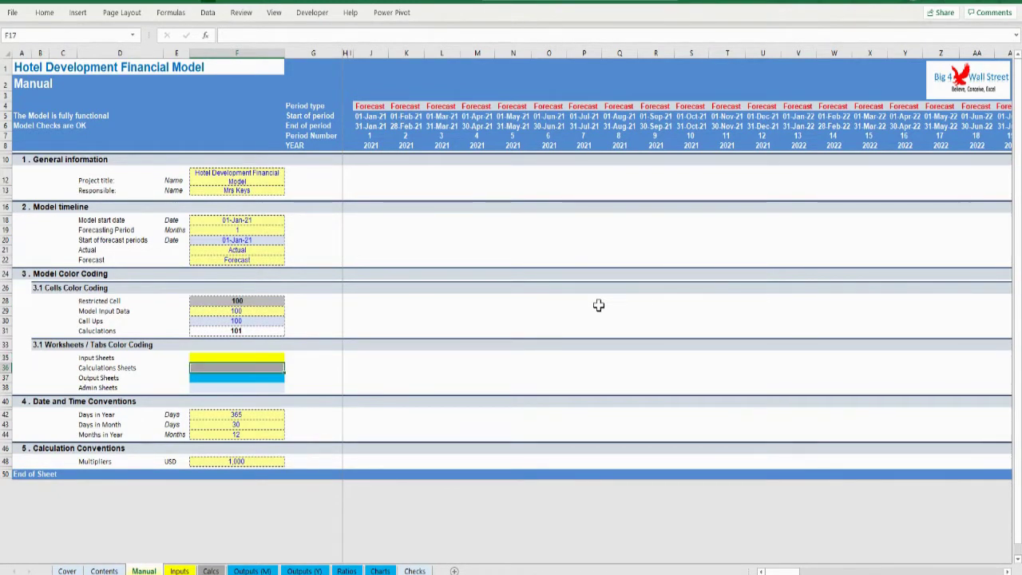
{"action": "key", "text": "Down"}
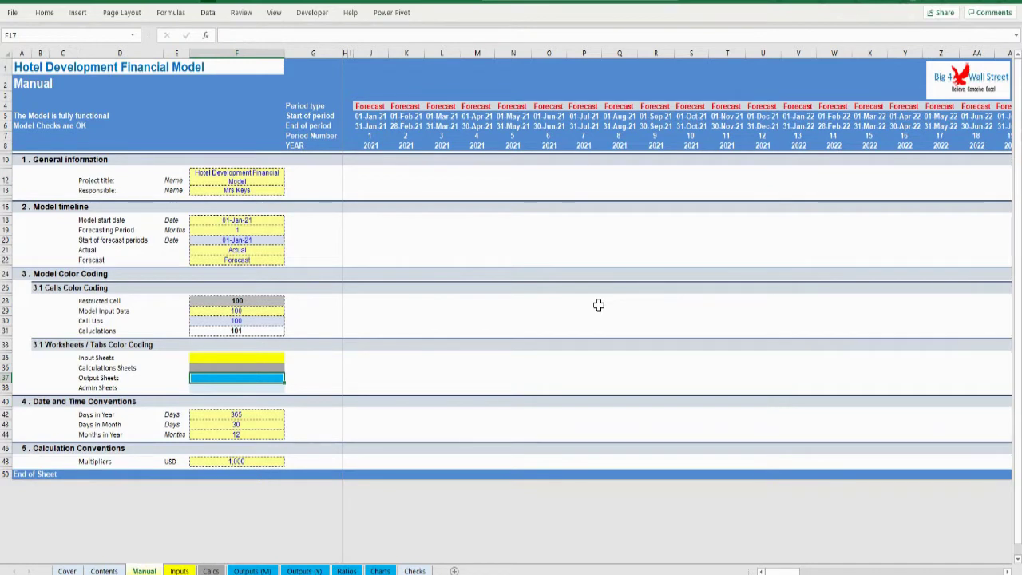
{"action": "key", "text": "Down"}
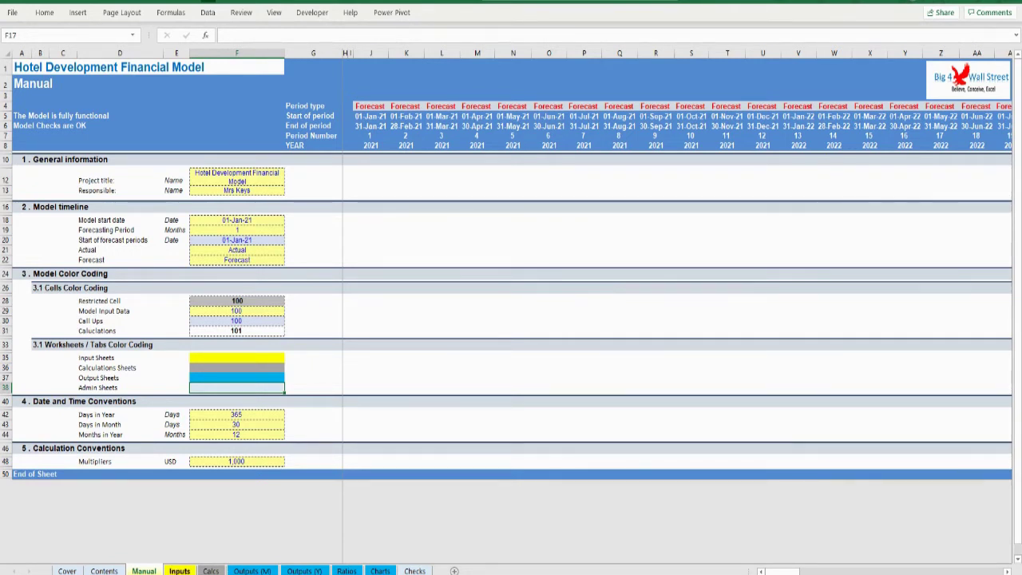
- Open the Inputs sheet and examine the Sources and Uses section, starting with Land & Related Costs
{"action": "left_click", "coordinate": [180, 571]}
{"action": "scroll", "coordinate": [407, 394], "scroll_direction": "up", "scroll_amount": 5}
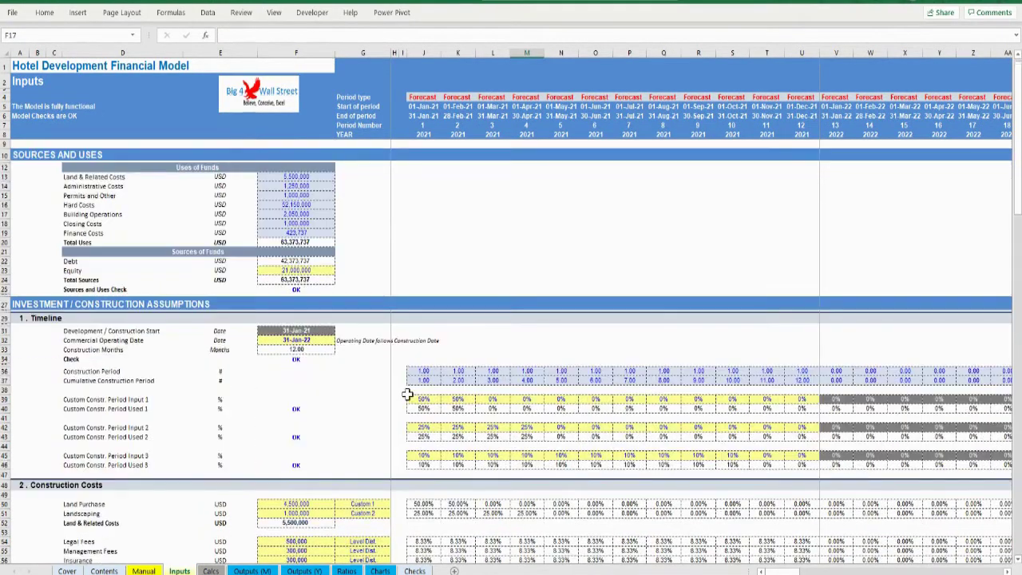
{"action": "left_click", "coordinate": [312, 178]}
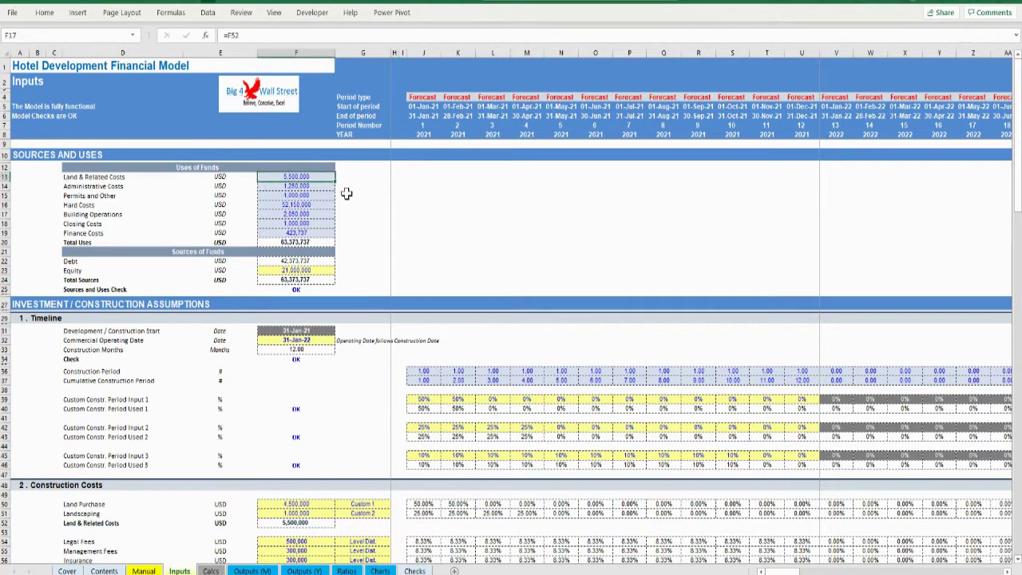
{"action": "scroll", "coordinate": [332, 327], "scroll_direction": "down", "scroll_amount": 1}
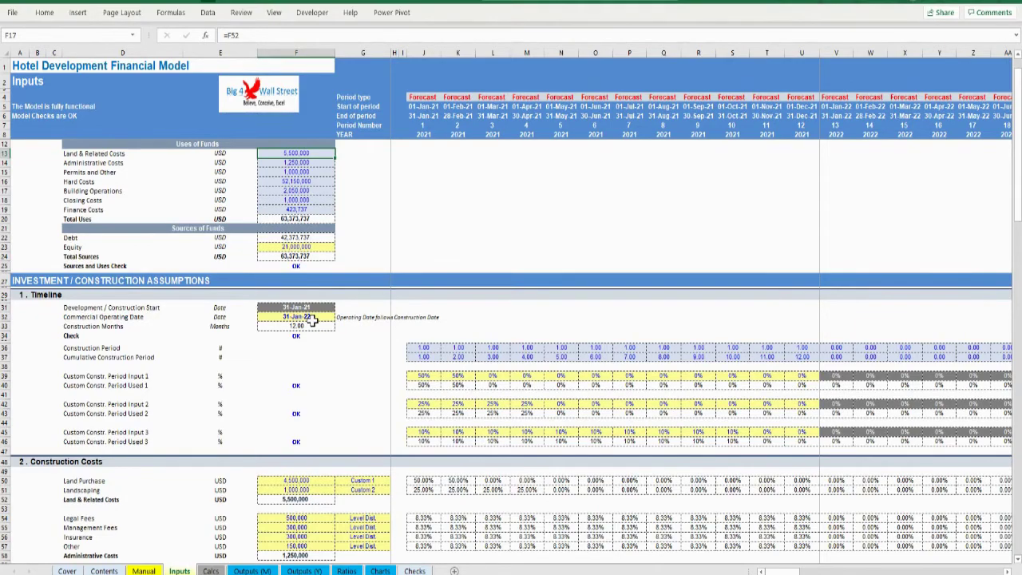
- Examine the construction cost amounts and distribution types down to Total Construction Costs, and the Equity input under Sources of Funds
{"action": "scroll", "coordinate": [323, 337], "scroll_direction": "down", "scroll_amount": 10}
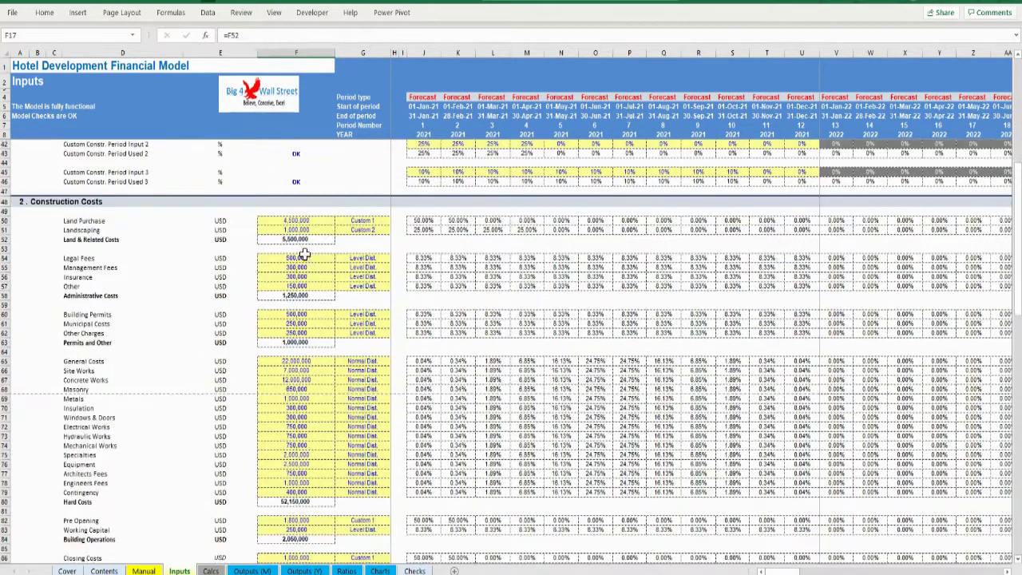
{"action": "left_click_drag", "start_coordinate": [296, 230], "coordinate": [356, 230]}
{"action": "left_click", "coordinate": [297, 286]}
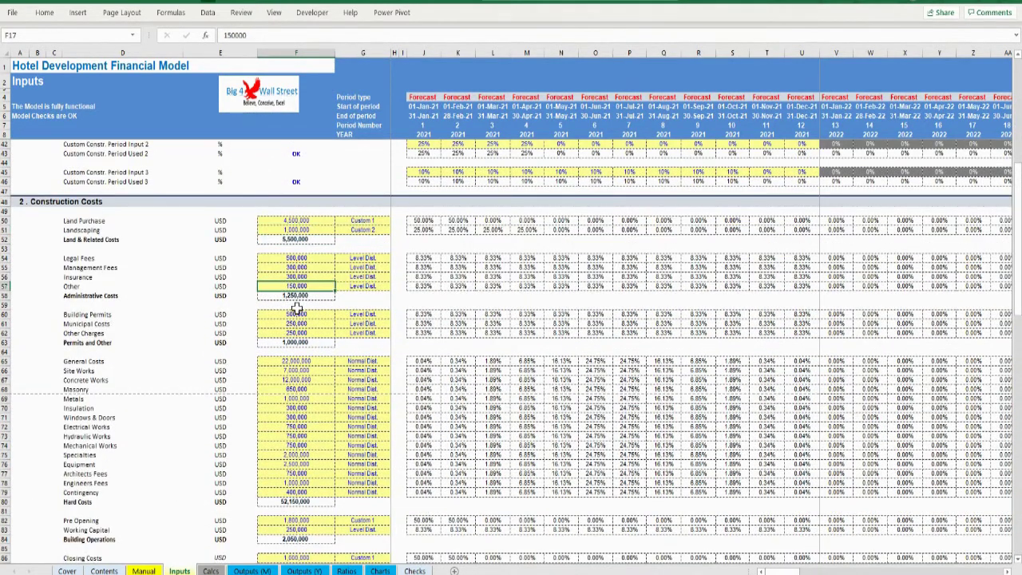
{"action": "scroll", "coordinate": [298, 307], "scroll_direction": "down", "scroll_amount": 5}
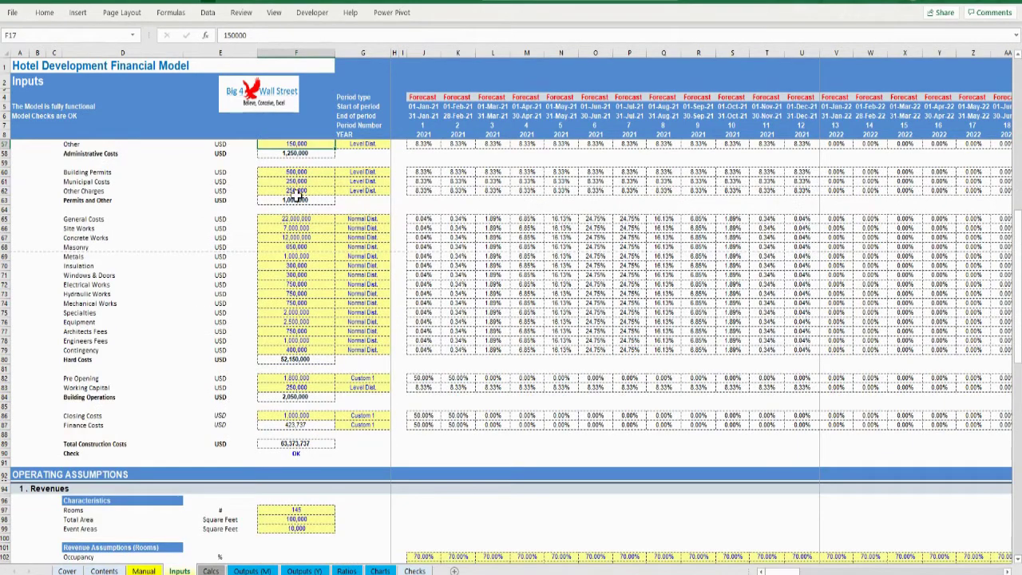
{"action": "left_click", "coordinate": [294, 257]}
{"action": "left_click_drag", "start_coordinate": [294, 260], "coordinate": [355, 257]}
{"action": "scroll", "coordinate": [323, 326], "scroll_direction": "down", "scroll_amount": 3}
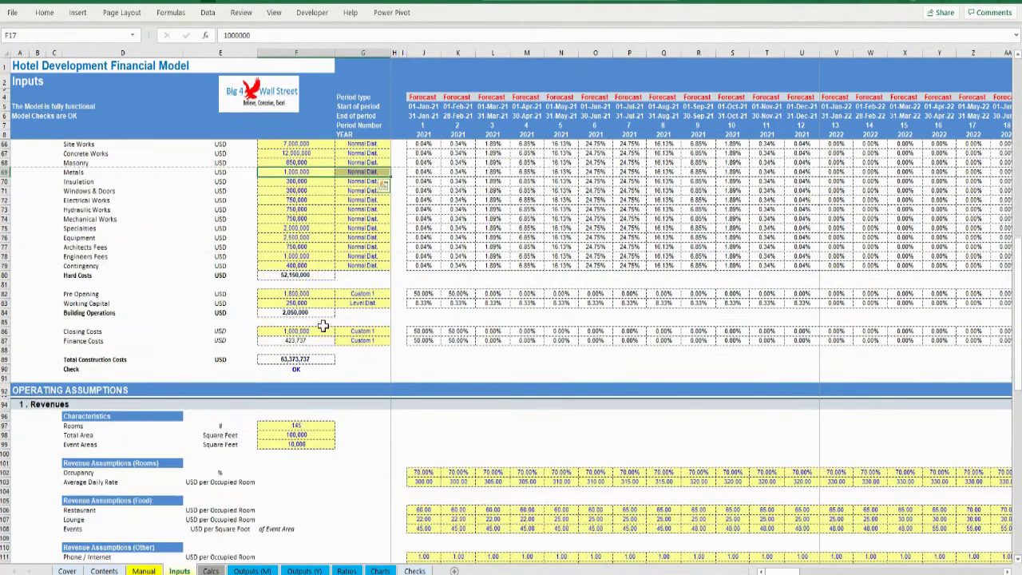
{"action": "left_click_drag", "start_coordinate": [313, 297], "coordinate": [345, 302]}
{"action": "scroll", "coordinate": [319, 320], "scroll_direction": "down", "scroll_amount": 3}
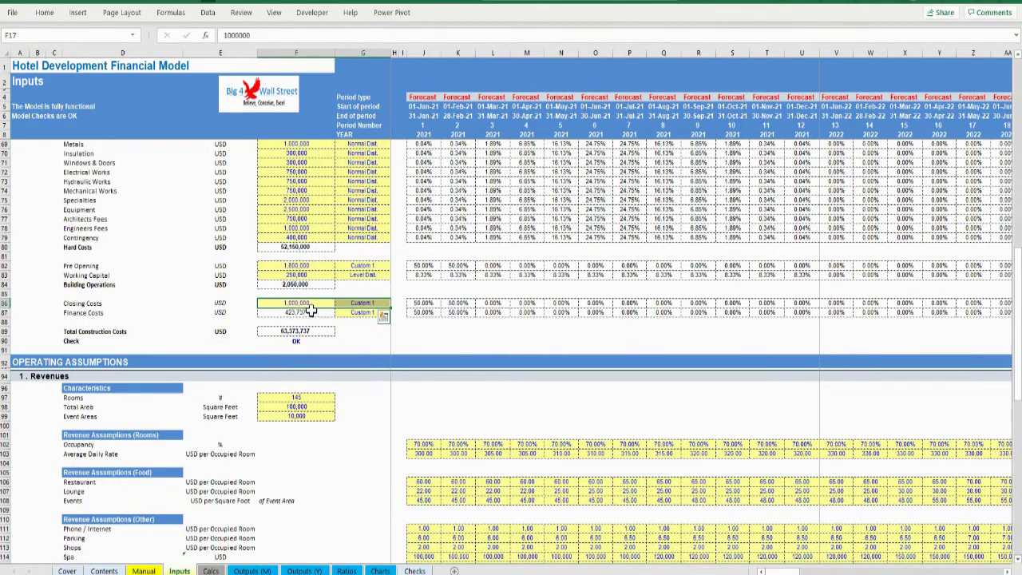
{"action": "left_click", "coordinate": [359, 332]}
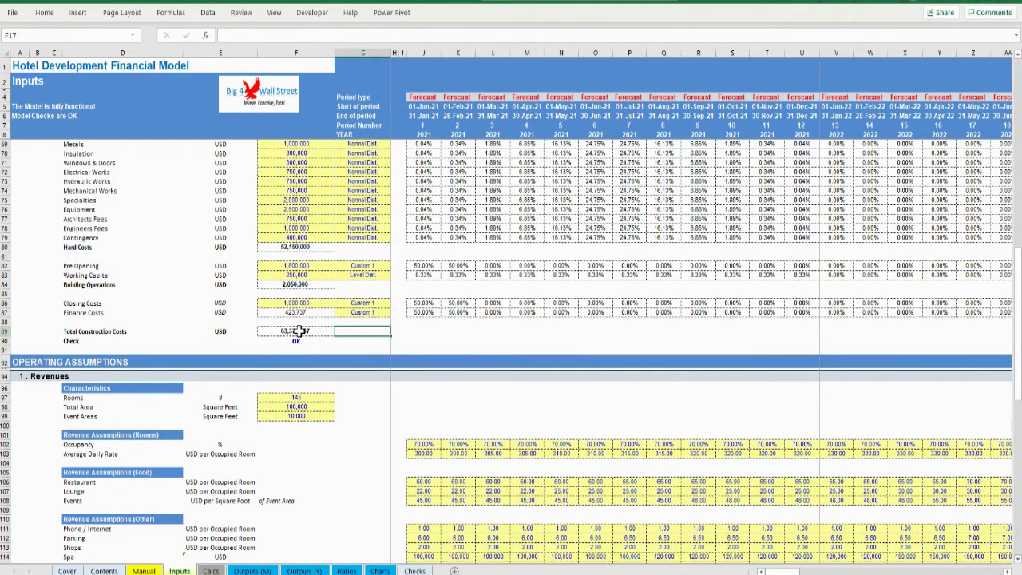
{"action": "scroll", "coordinate": [297, 321], "scroll_direction": "up", "scroll_amount": 20}
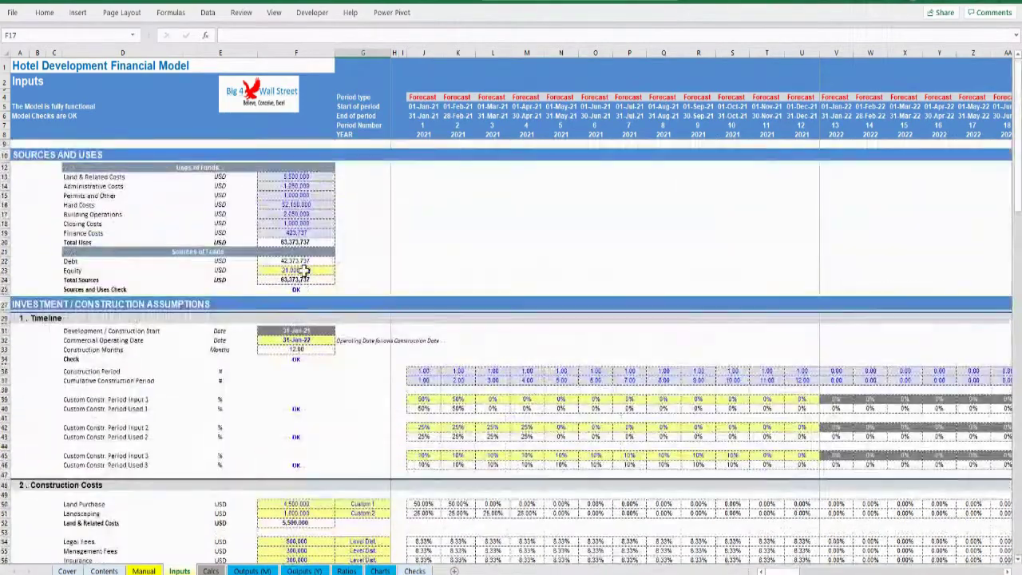
{"action": "left_click", "coordinate": [297, 270]}
- Examine the revenue assumptions: hotel characteristics, occupancy, average daily rate, food and other revenues
{"action": "scroll", "coordinate": [290, 420], "scroll_direction": "down", "scroll_amount": 18}
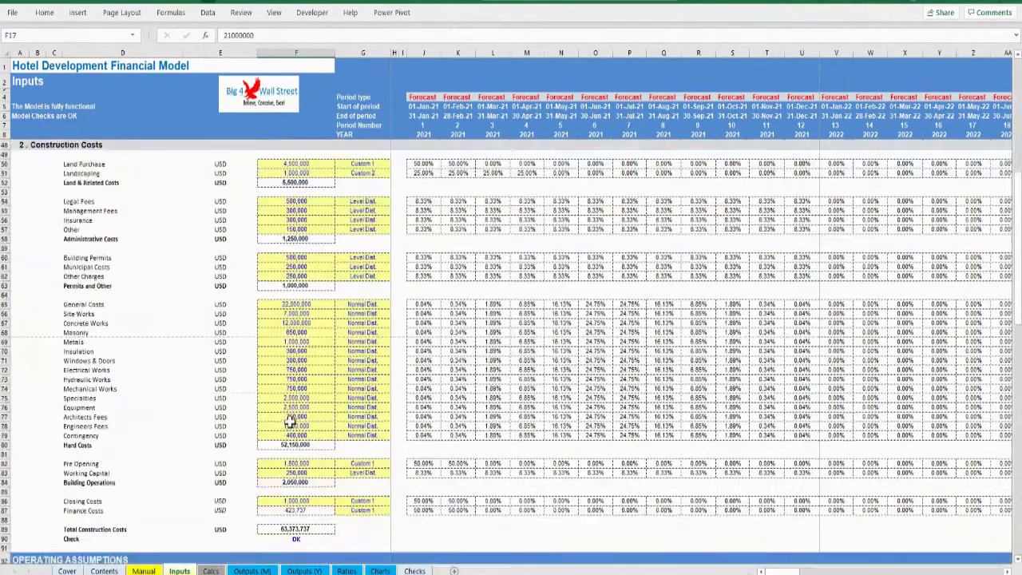
{"action": "scroll", "coordinate": [291, 419], "scroll_direction": "down", "scroll_amount": 3}
{"action": "scroll", "coordinate": [326, 392], "scroll_direction": "down", "scroll_amount": 2}
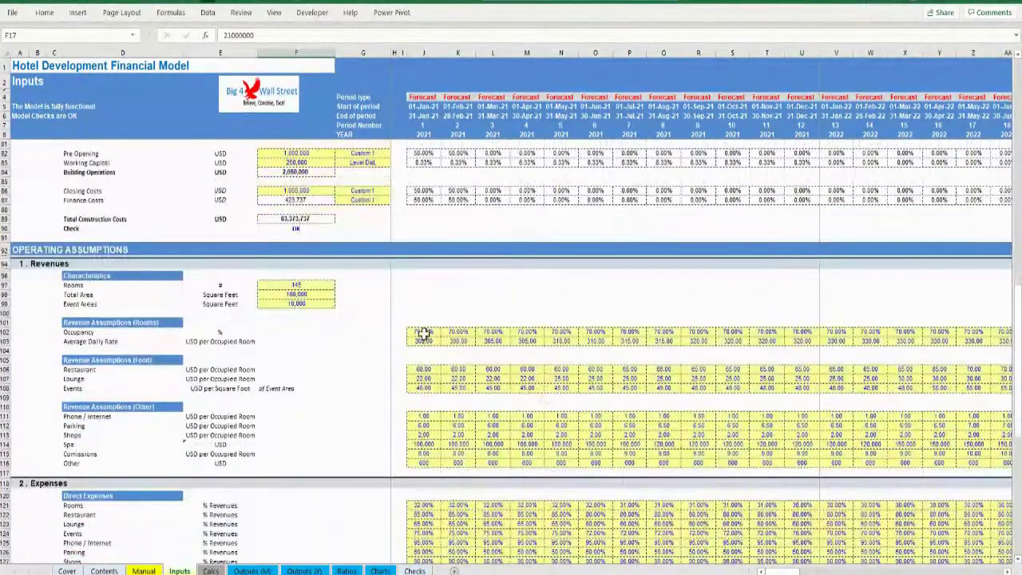
{"action": "left_click", "coordinate": [471, 331]}
{"action": "left_click_drag", "start_coordinate": [471, 332], "coordinate": [548, 347]}
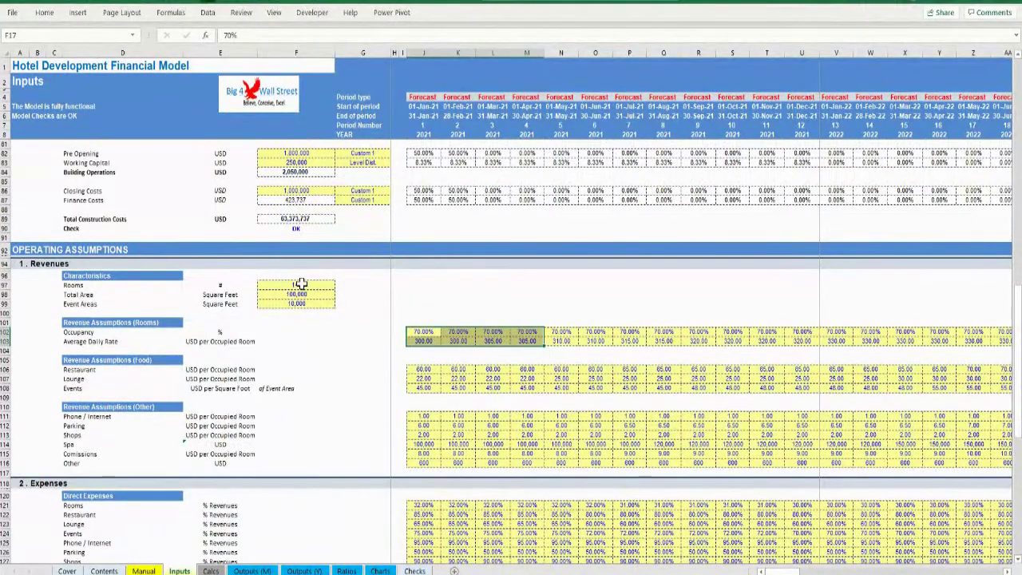
{"action": "left_click_drag", "start_coordinate": [297, 285], "coordinate": [302, 308]}
{"action": "left_click_drag", "start_coordinate": [424, 369], "coordinate": [424, 464]}
{"action": "left_click", "coordinate": [359, 435]}
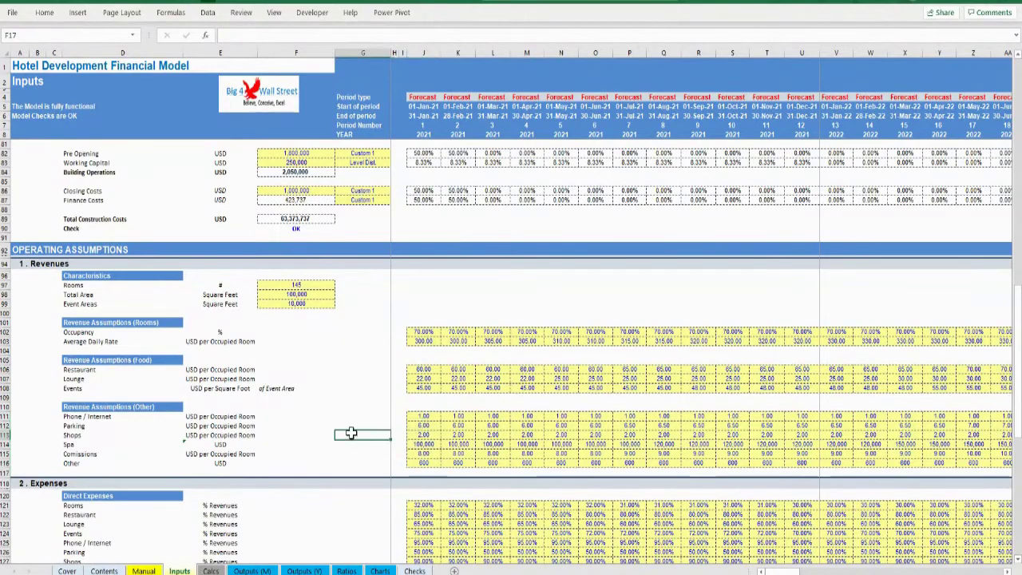
- Examine the direct, indirect and other expense assumptions in the Expenses section
{"action": "scroll", "coordinate": [360, 421], "scroll_direction": "down", "scroll_amount": 6}
{"action": "left_click_drag", "start_coordinate": [423, 261], "coordinate": [424, 495]}
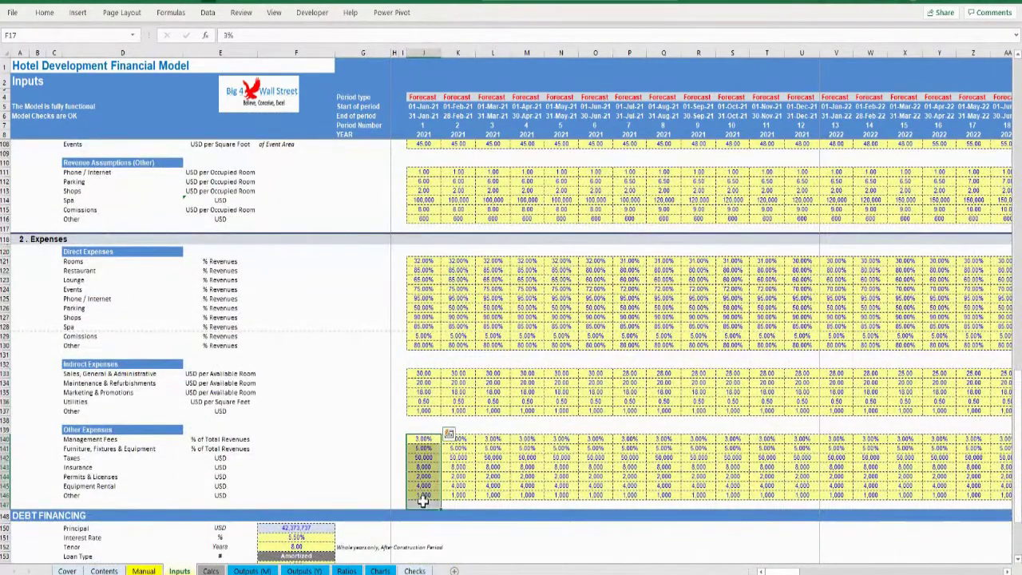
{"action": "left_click", "coordinate": [327, 454]}
- Examine the Debt Financing inputs: interest rate, tenor, loan type and debt issuance costs
{"action": "scroll", "coordinate": [250, 456], "scroll_direction": "down", "scroll_amount": 9}
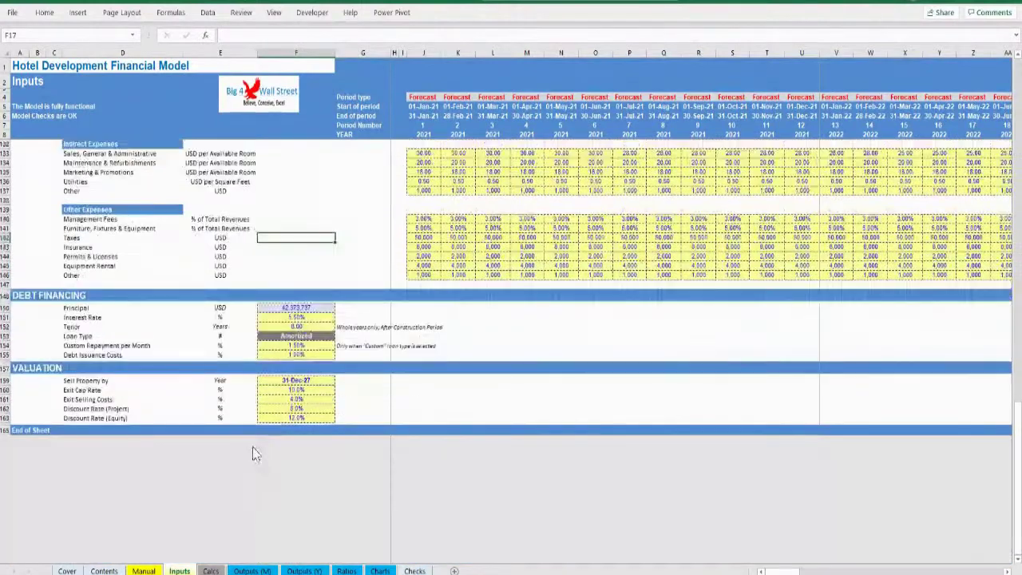
{"action": "scroll", "coordinate": [256, 447], "scroll_direction": "up", "scroll_amount": 2}
{"action": "left_click", "coordinate": [309, 347]}
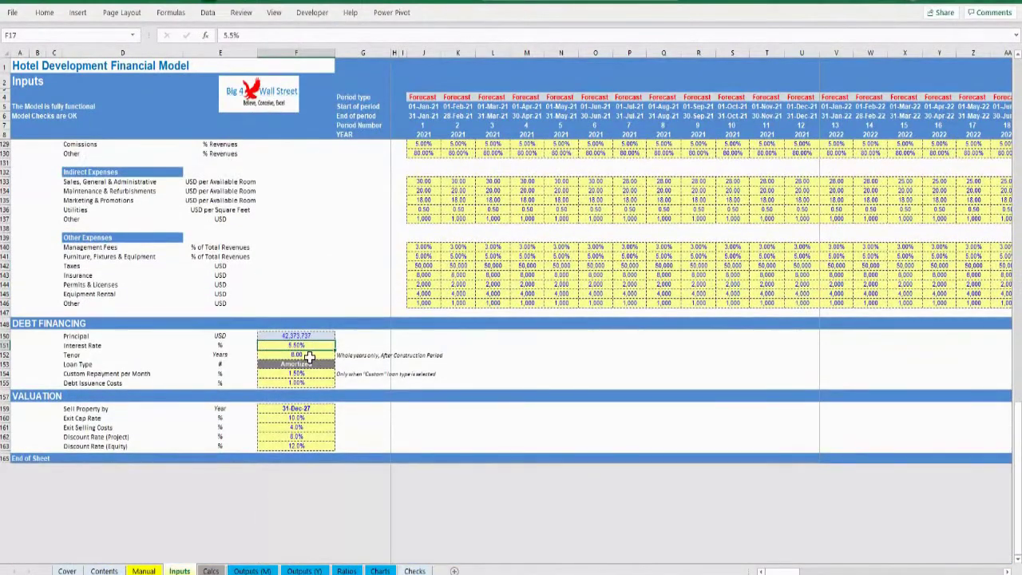
{"action": "left_click", "coordinate": [309, 356]}
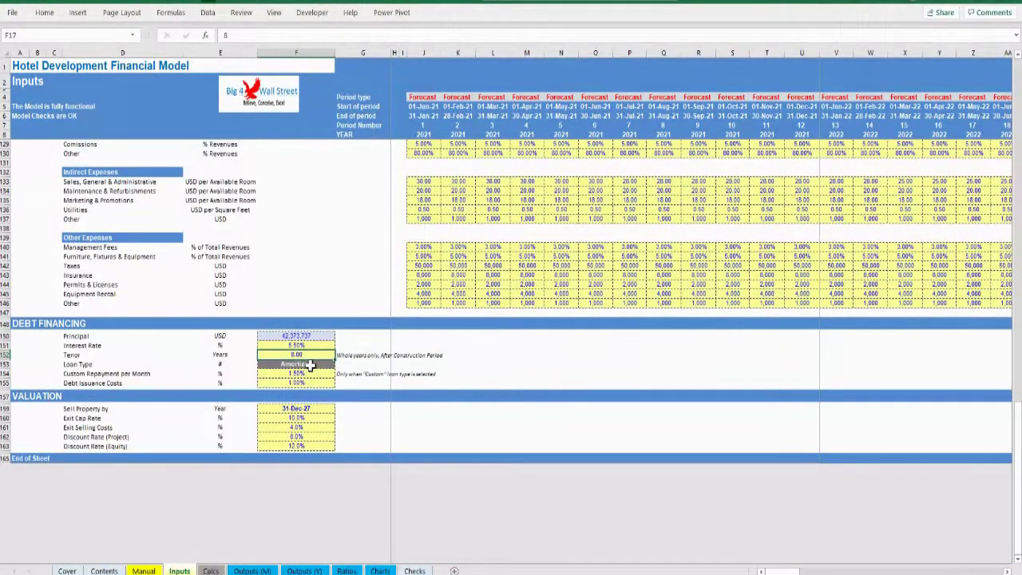
{"action": "left_click", "coordinate": [310, 365]}
{"action": "left_click", "coordinate": [311, 384]}
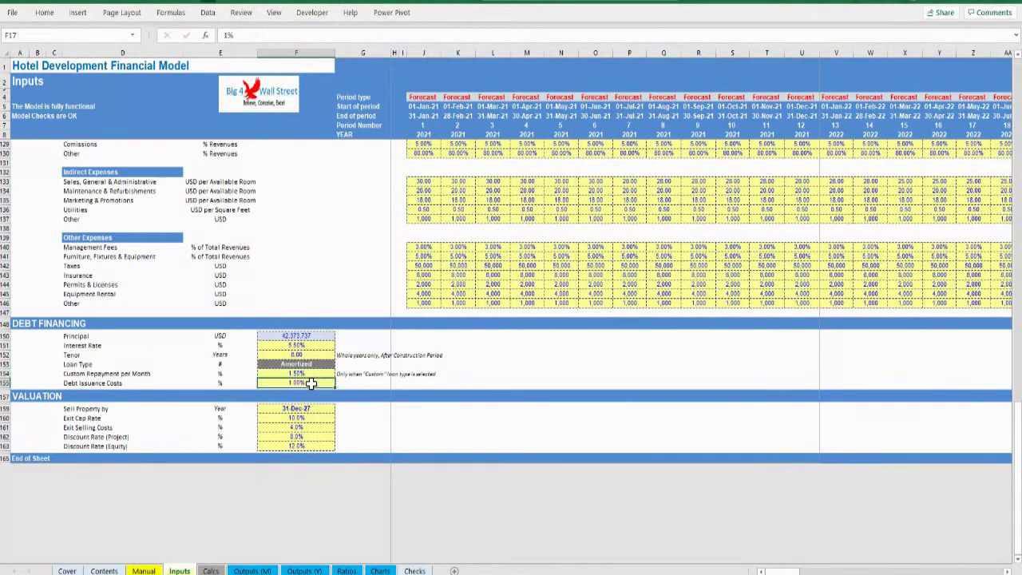
- Examine the Valuation inputs, including the Sell Property by date choices and the project and equity discount rates
{"action": "left_click_drag", "start_coordinate": [300, 409], "coordinate": [301, 445]}
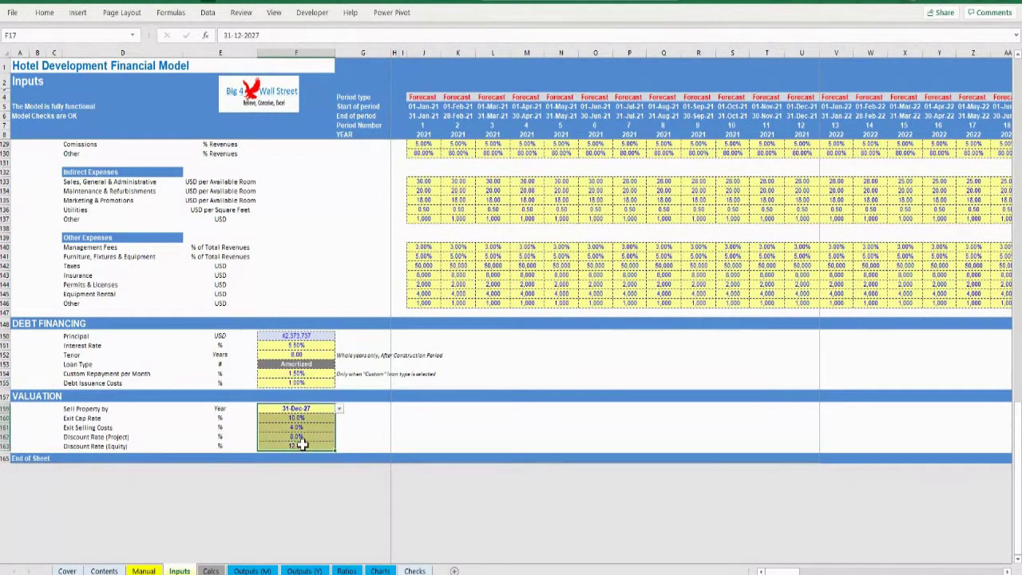
{"action": "left_click", "coordinate": [352, 417]}
{"action": "left_click", "coordinate": [330, 411]}
{"action": "left_click", "coordinate": [339, 408]}
{"action": "left_click", "coordinate": [339, 409]}
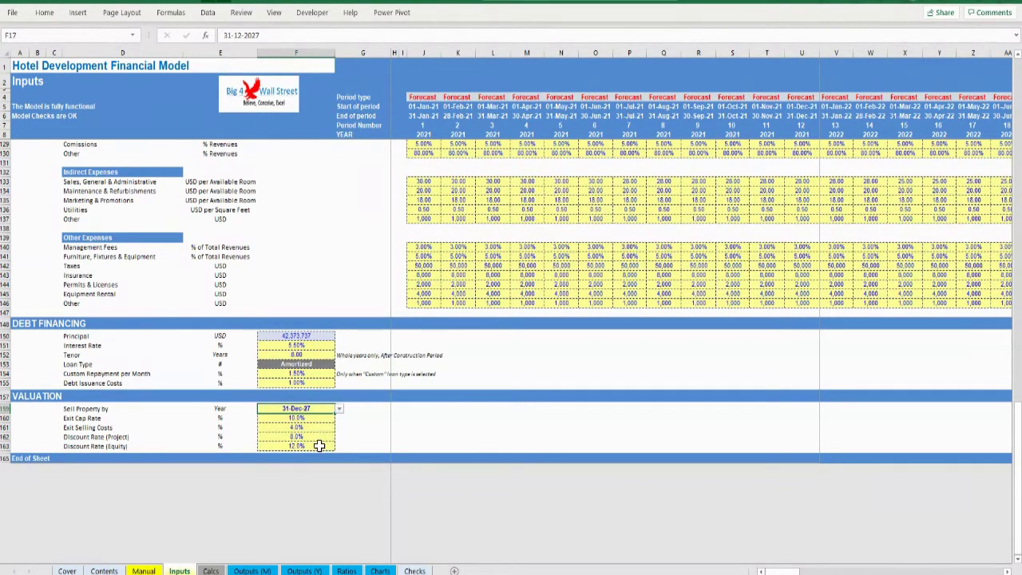
{"action": "left_click", "coordinate": [317, 446]}
{"action": "left_click", "coordinate": [317, 441]}
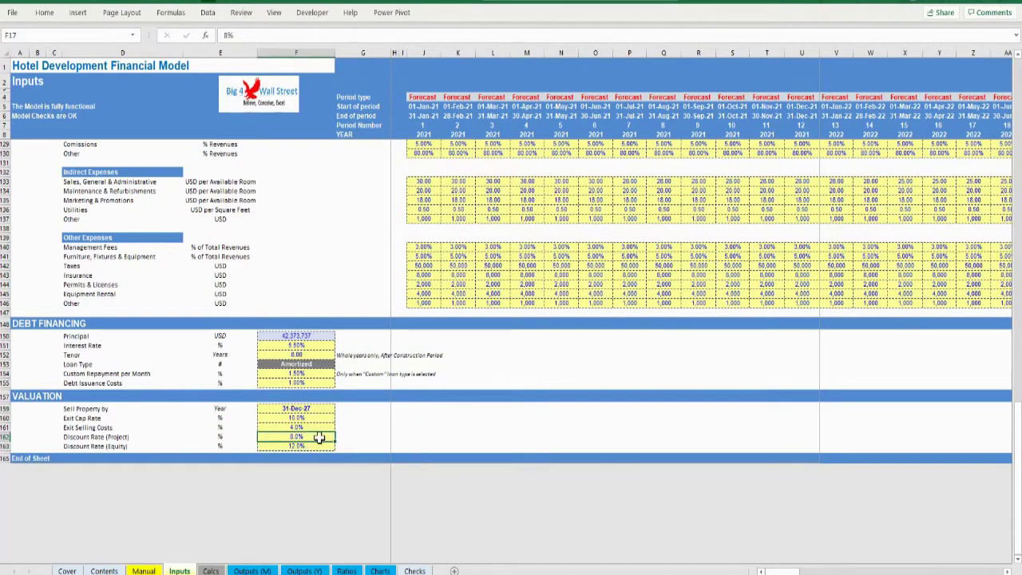
{"action": "key", "text": "shift+Down"}
{"action": "left_click", "coordinate": [322, 440]}
- Open the Calcs sheet and look through its calculations from the construction timeline to the valuation cash flows
{"action": "left_click", "coordinate": [210, 570]}
{"action": "scroll", "coordinate": [264, 271], "scroll_direction": "down", "scroll_amount": 8}
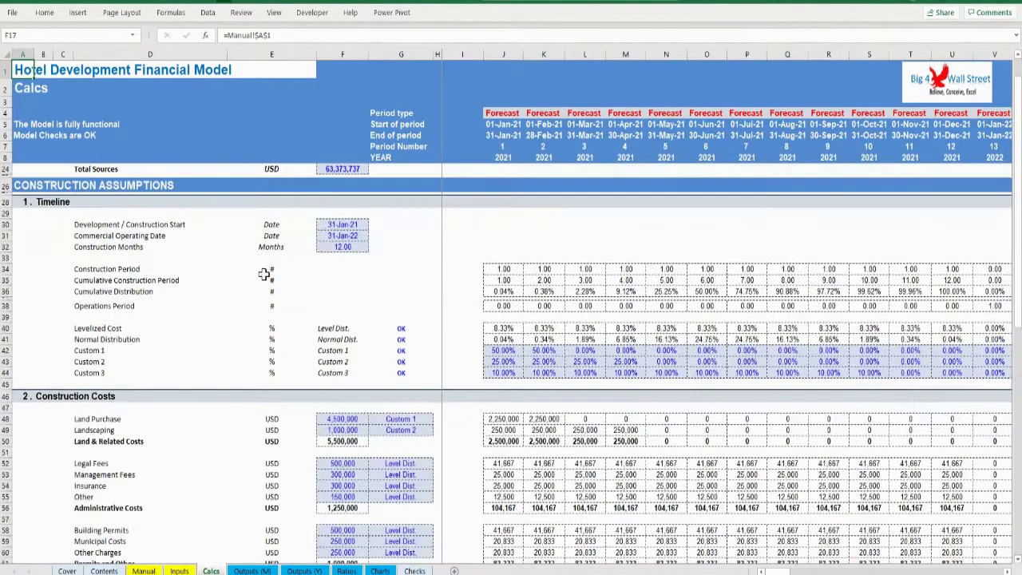
{"action": "scroll", "coordinate": [264, 274], "scroll_direction": "down", "scroll_amount": 12}
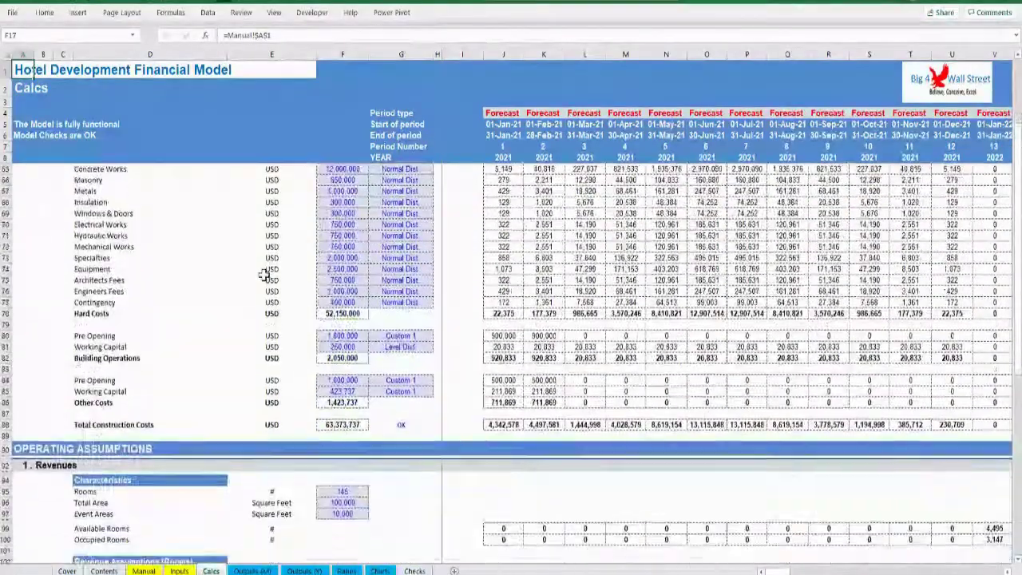
{"action": "scroll", "coordinate": [264, 275], "scroll_direction": "down", "scroll_amount": 11}
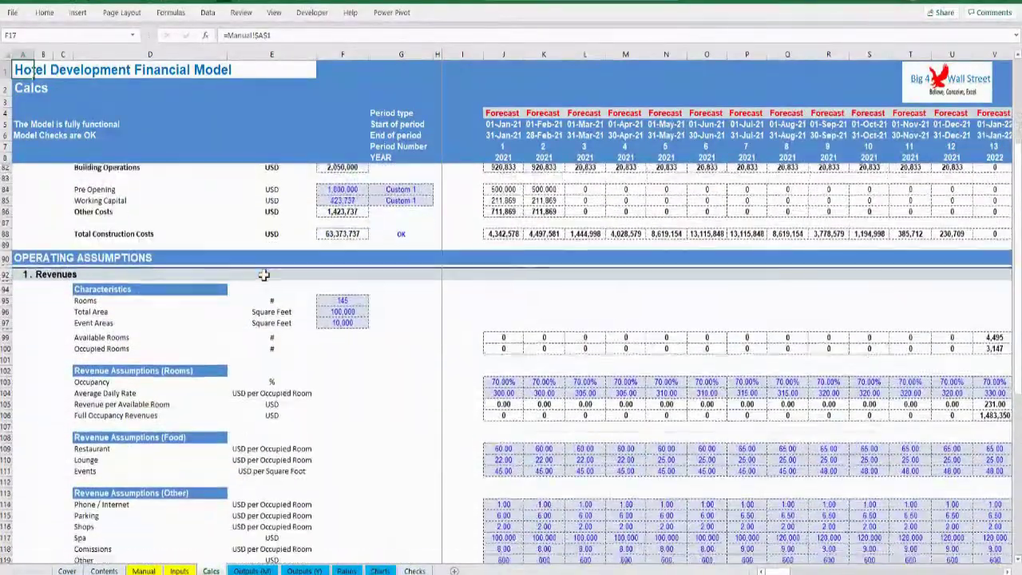
{"action": "scroll", "coordinate": [263, 275], "scroll_direction": "down", "scroll_amount": 20}
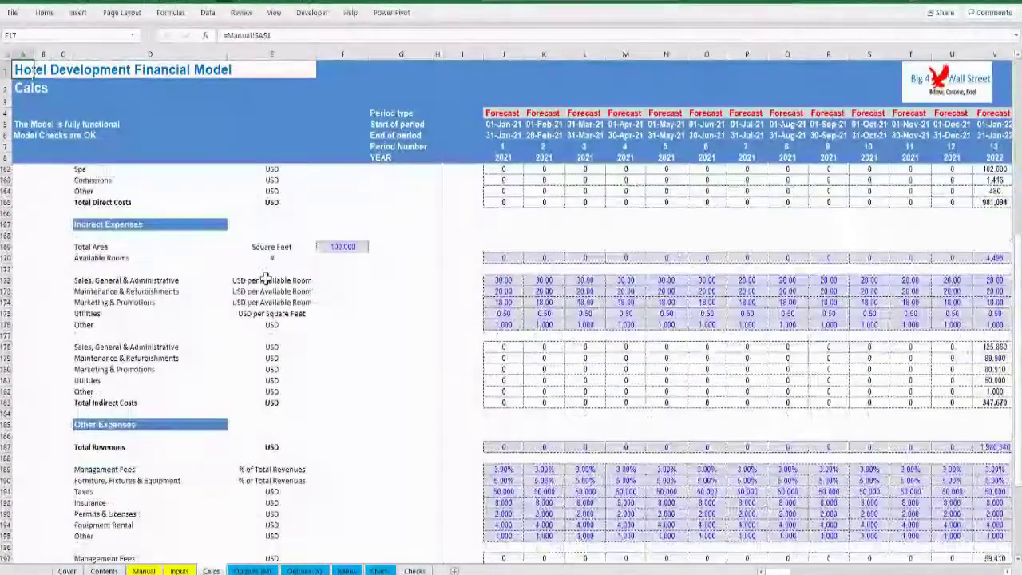
{"action": "scroll", "coordinate": [271, 379], "scroll_direction": "down", "scroll_amount": 12}
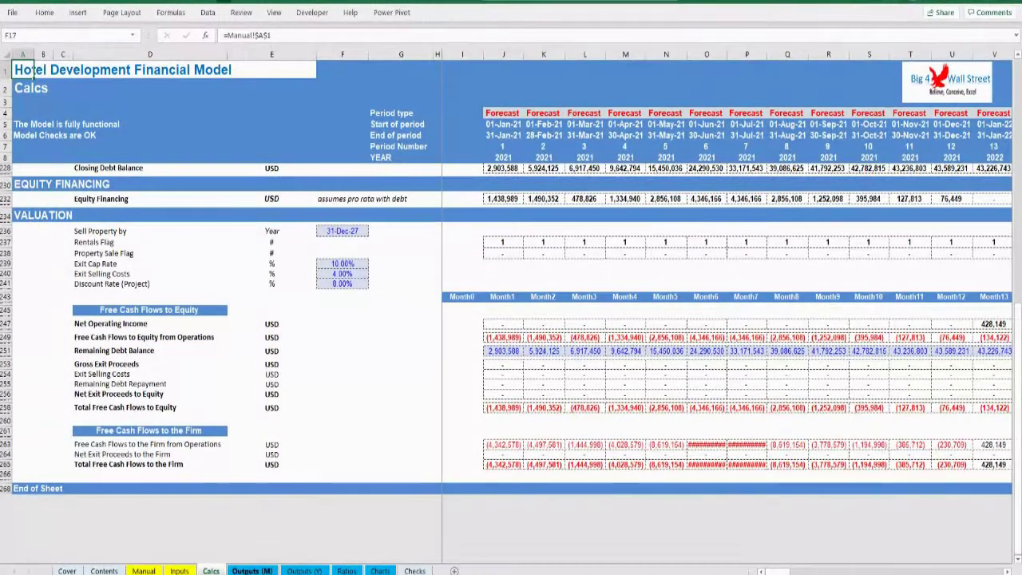
- Open the Outputs (M) sheet and examine the monthly Pro Forma Cash Flow lines from room revenues down to the cash balances
{"action": "left_click", "coordinate": [252, 570]}
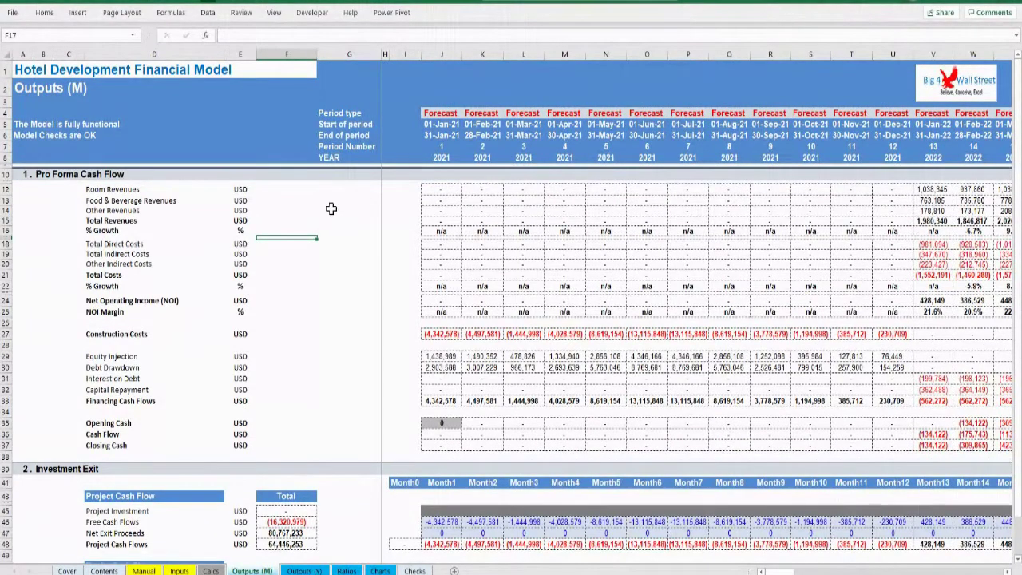
{"action": "left_click", "coordinate": [315, 209]}
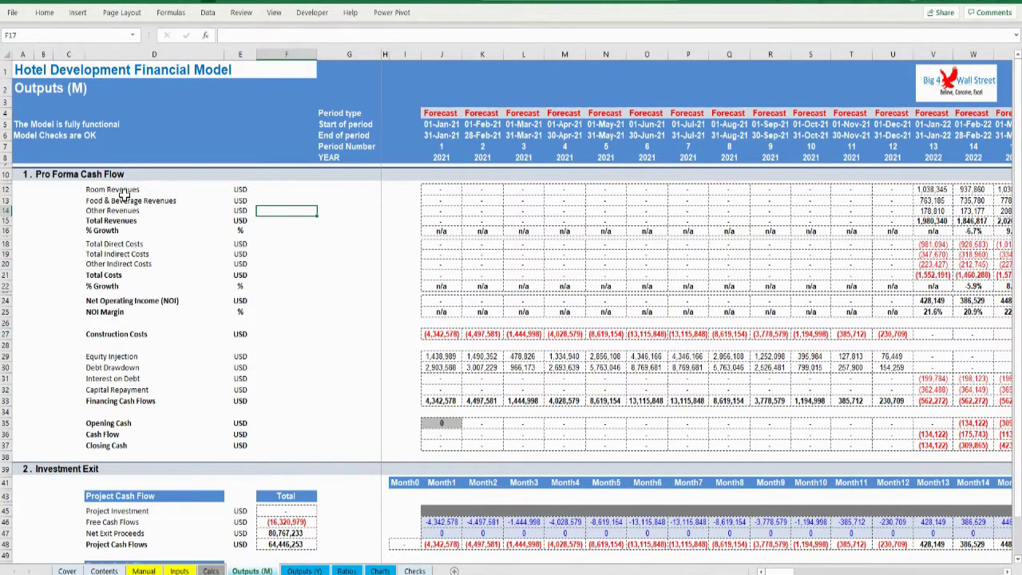
{"action": "left_click_drag", "start_coordinate": [124, 194], "coordinate": [118, 435]}
- Examine the Project Cash Flow and Equity Cash Flow tables in the Investment Exit section of the monthly outputs
{"action": "scroll", "coordinate": [132, 415], "scroll_direction": "down", "scroll_amount": 3}
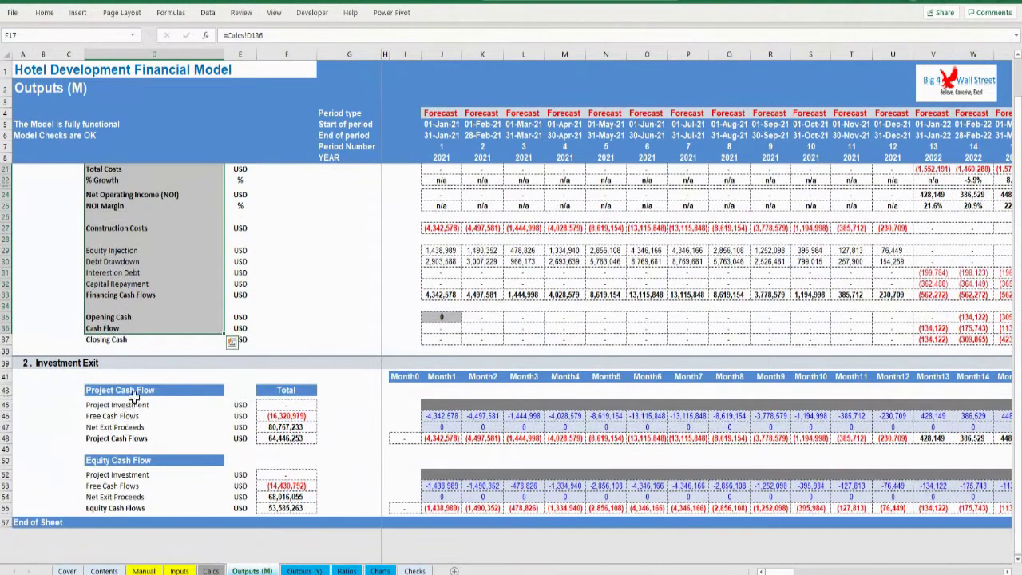
{"action": "left_click_drag", "start_coordinate": [133, 391], "coordinate": [145, 508]}
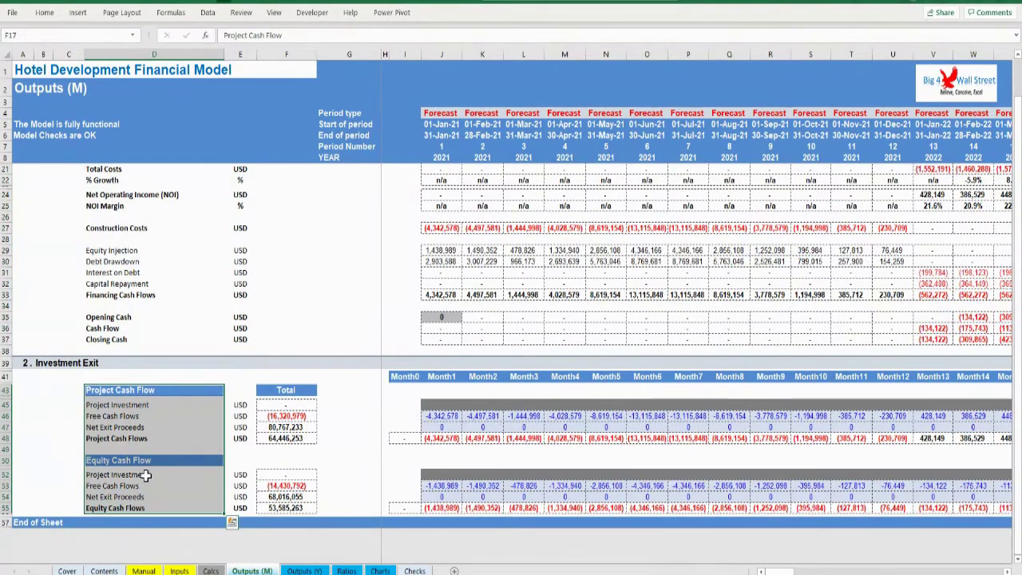
{"action": "left_click", "coordinate": [171, 392]}
{"action": "scroll", "coordinate": [199, 335], "scroll_direction": "up", "scroll_amount": 3}
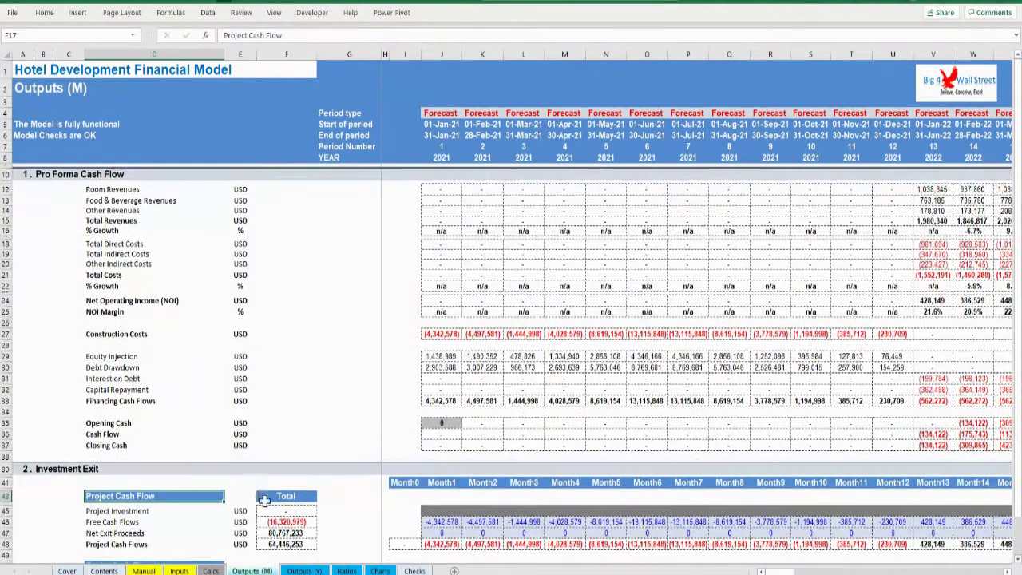
- Look through the annual cash flows on the Outputs (Y) sheet and the project, equity and debt metrics on the Ratios sheet
{"action": "left_click", "coordinate": [304, 571]}
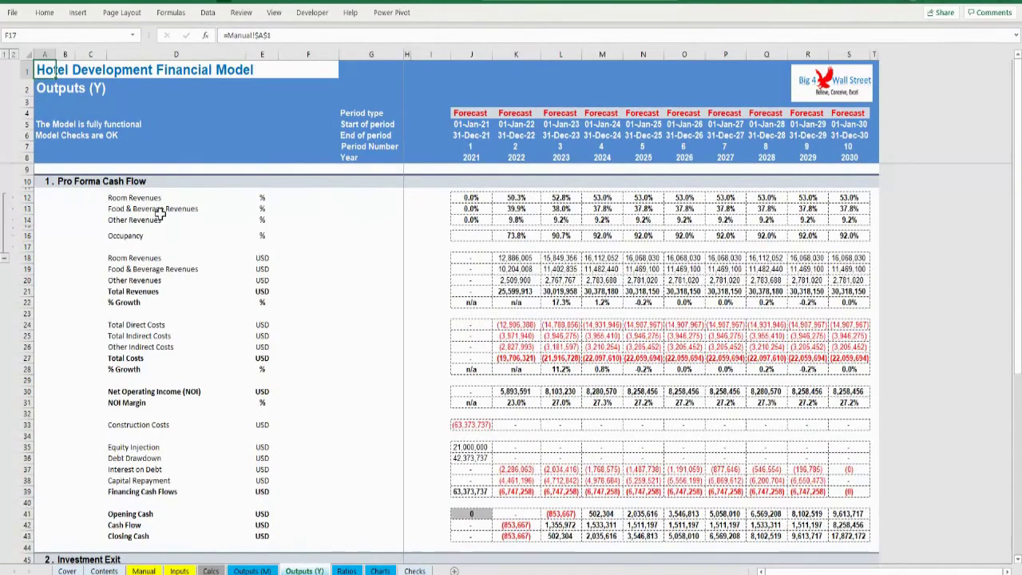
{"action": "scroll", "coordinate": [160, 219], "scroll_direction": "down", "scroll_amount": 7}
{"action": "scroll", "coordinate": [160, 231], "scroll_direction": "up", "scroll_amount": 7}
{"action": "left_click", "coordinate": [346, 571]}
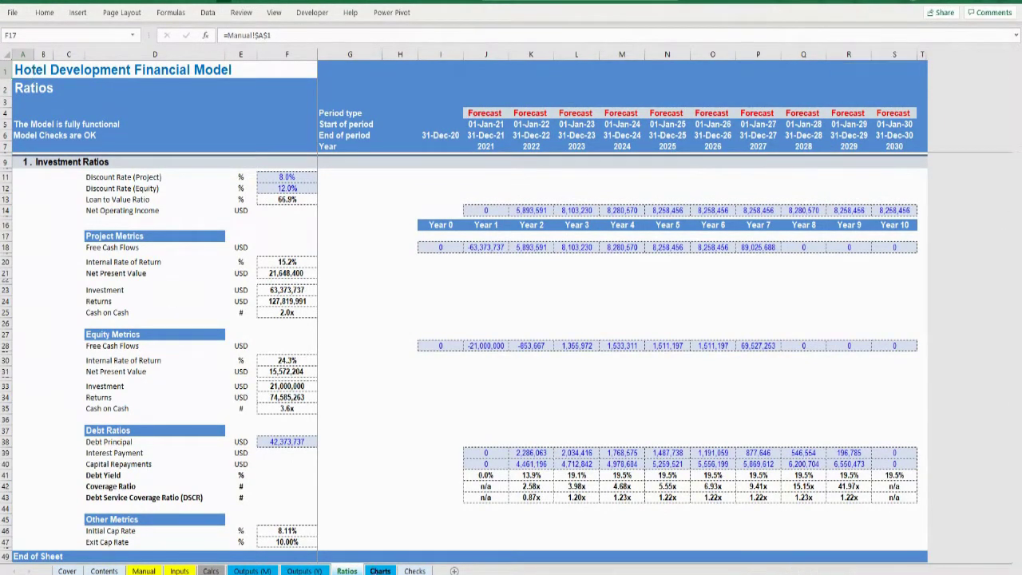
- Open the Charts sheet and examine all charts, from Sources of Funds and Construction Costs to Cash on Cash and Cap Rate Evolution
{"action": "left_click", "coordinate": [381, 571]}
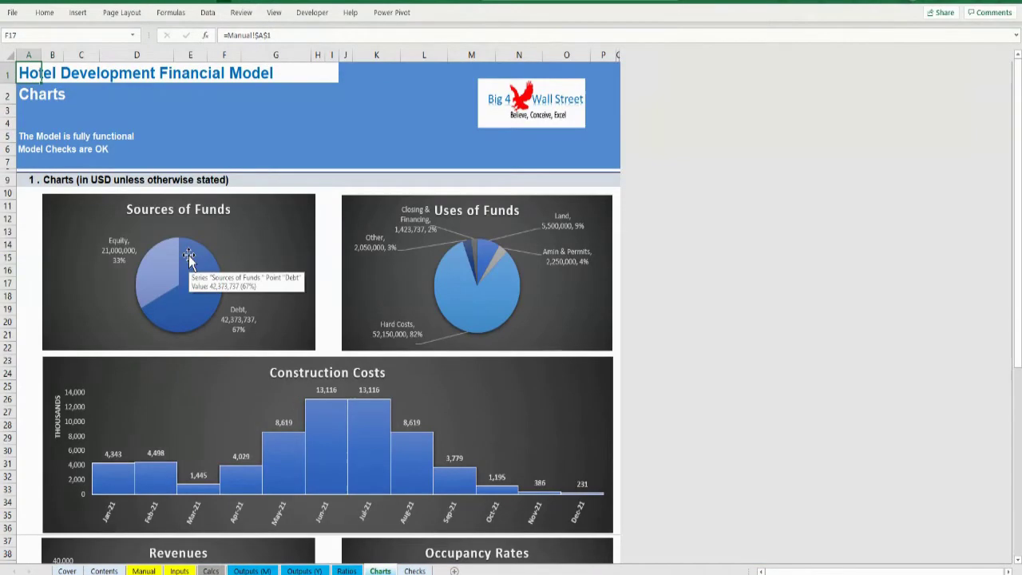
{"action": "scroll", "coordinate": [371, 238], "scroll_direction": "down", "scroll_amount": 8}
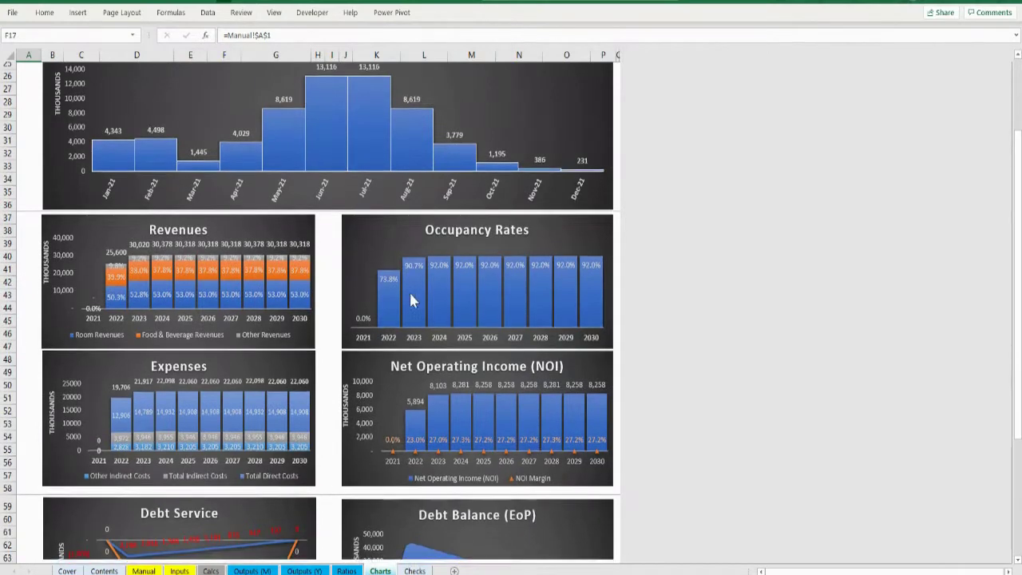
{"action": "scroll", "coordinate": [413, 295], "scroll_direction": "down", "scroll_amount": 2}
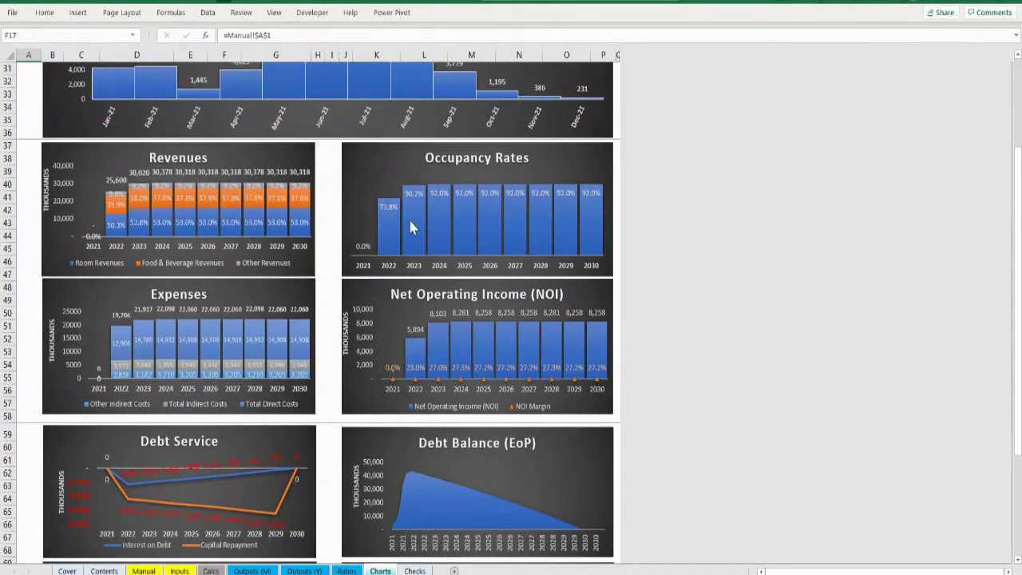
{"action": "scroll", "coordinate": [460, 353], "scroll_direction": "down", "scroll_amount": 5}
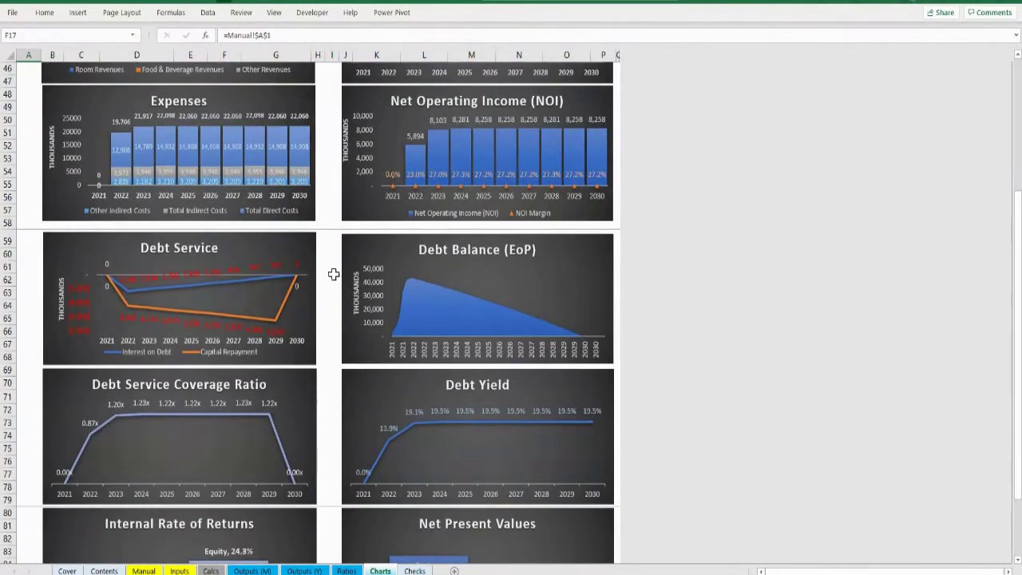
{"action": "scroll", "coordinate": [460, 274], "scroll_direction": "down", "scroll_amount": 1}
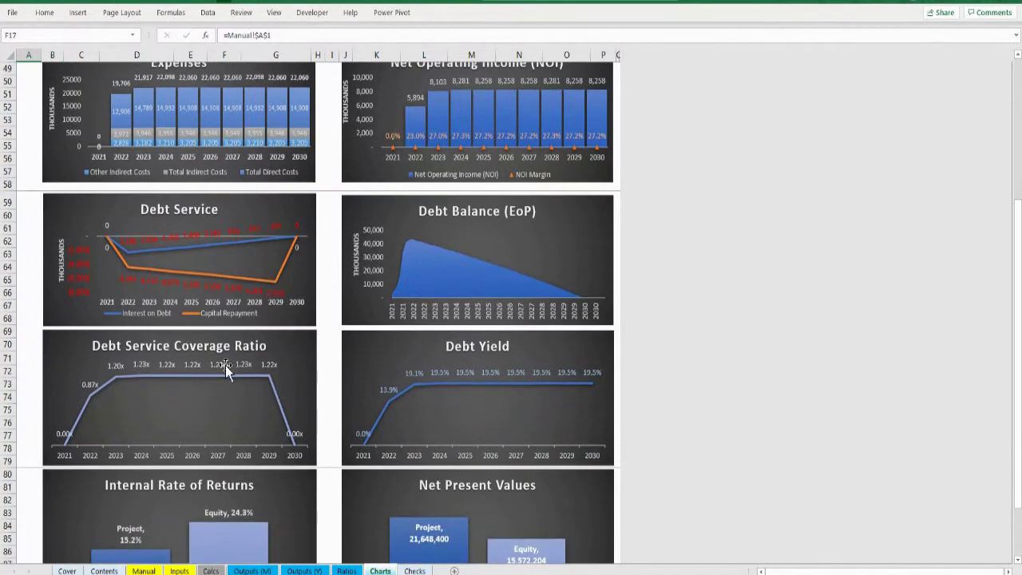
{"action": "scroll", "coordinate": [225, 365], "scroll_direction": "down", "scroll_amount": 8}
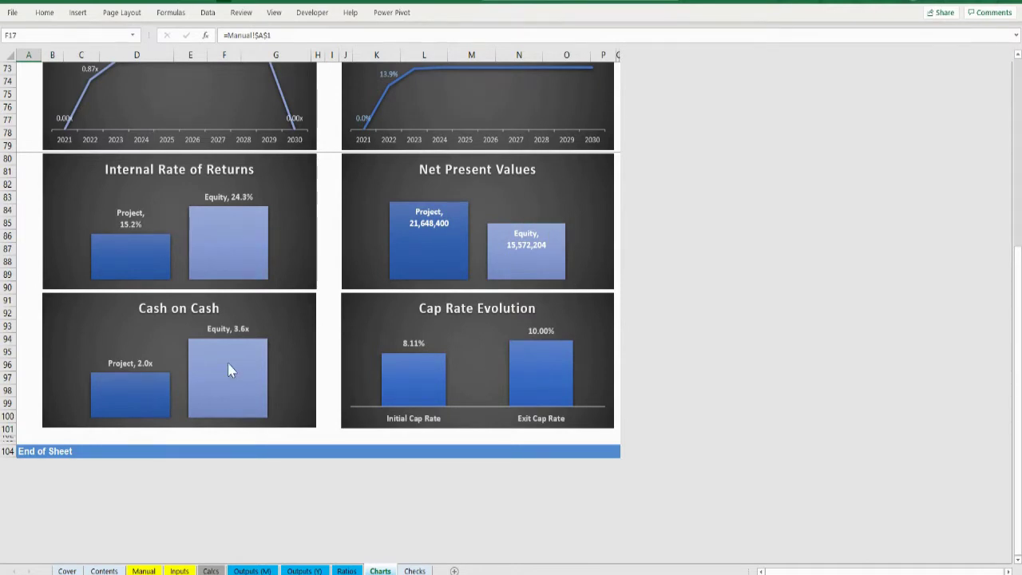
{"action": "scroll", "coordinate": [425, 361], "scroll_direction": "up", "scroll_amount": 2}
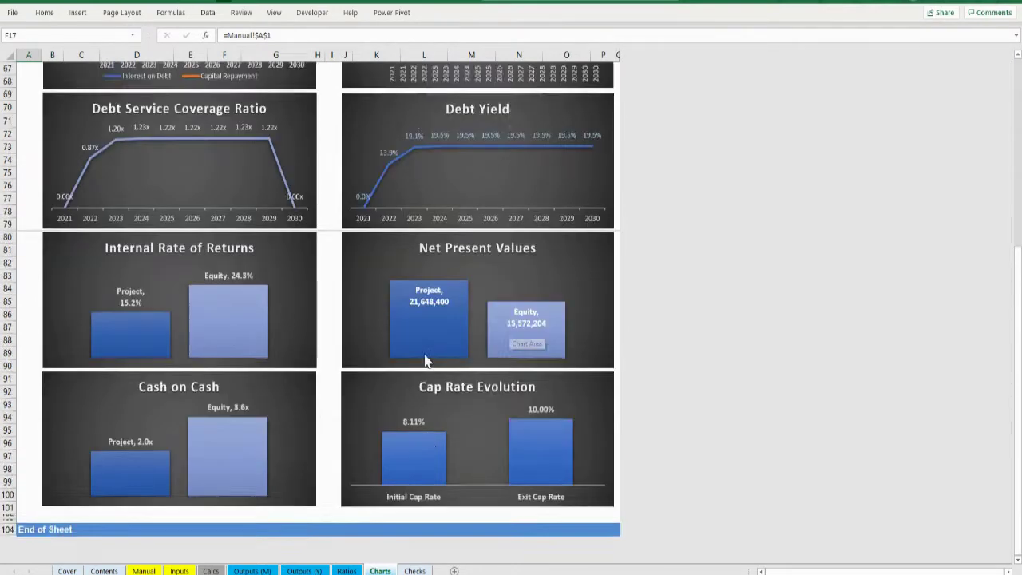
{"action": "scroll", "coordinate": [425, 361], "scroll_direction": "up", "scroll_amount": 20}
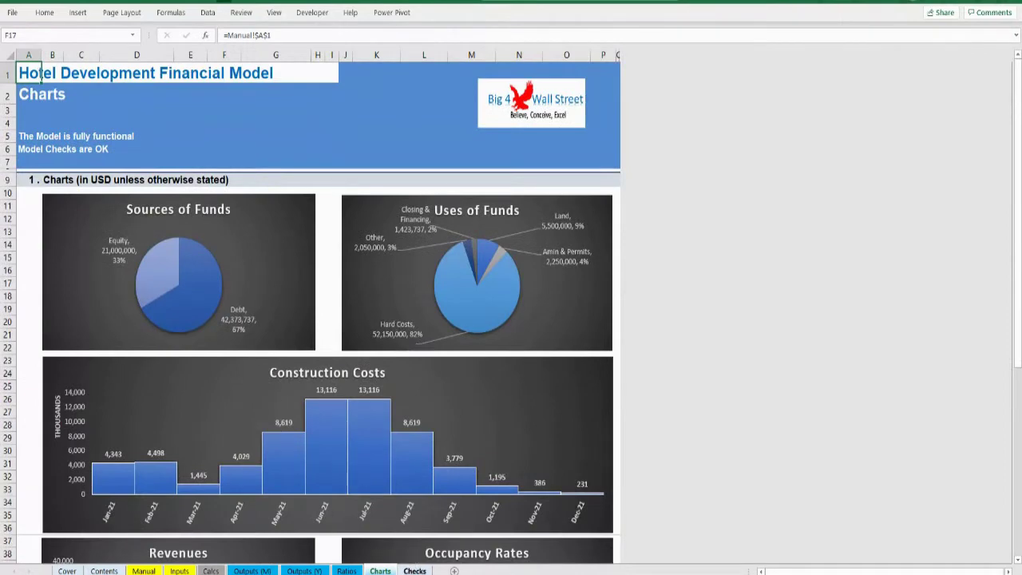
- Open the Checks sheet to review the Model Completion Alert options and the model checks
{"action": "left_click", "coordinate": [414, 571]}
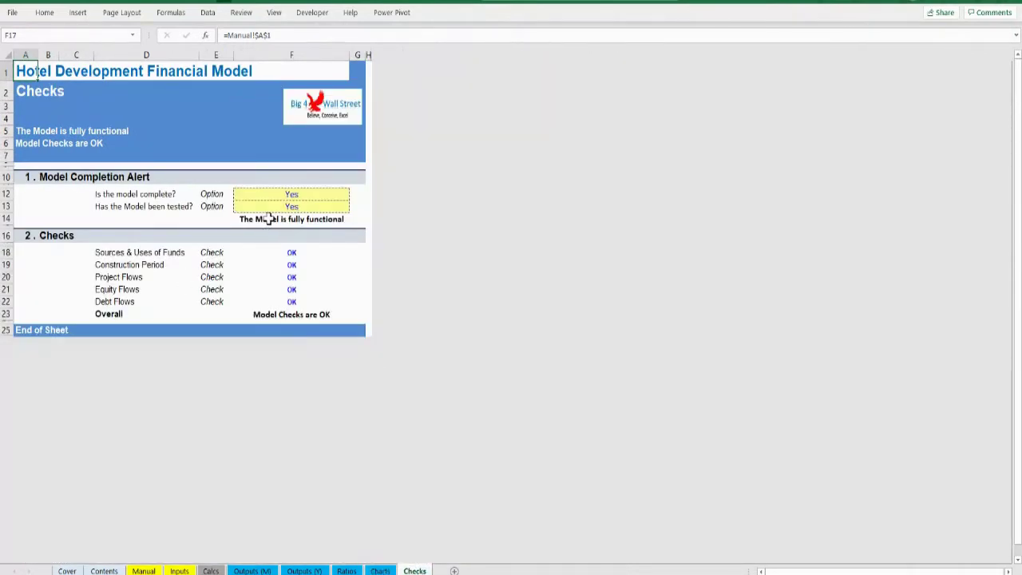